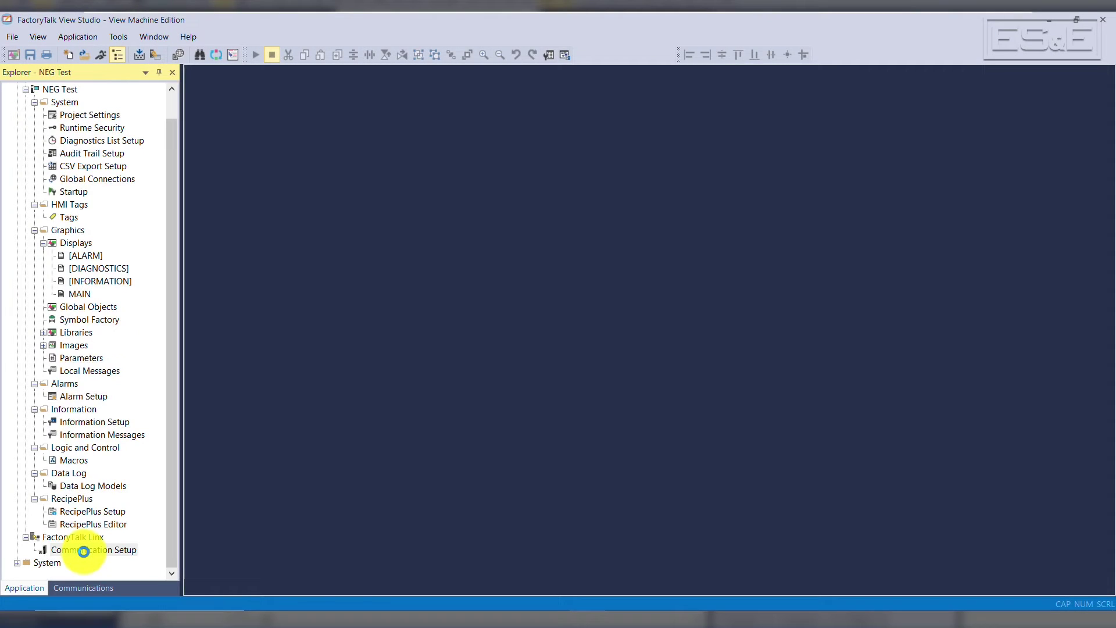
Review the L340 shortcut's design and runtime paths in Communication Setup, then close without saving.
double_click(83, 551)
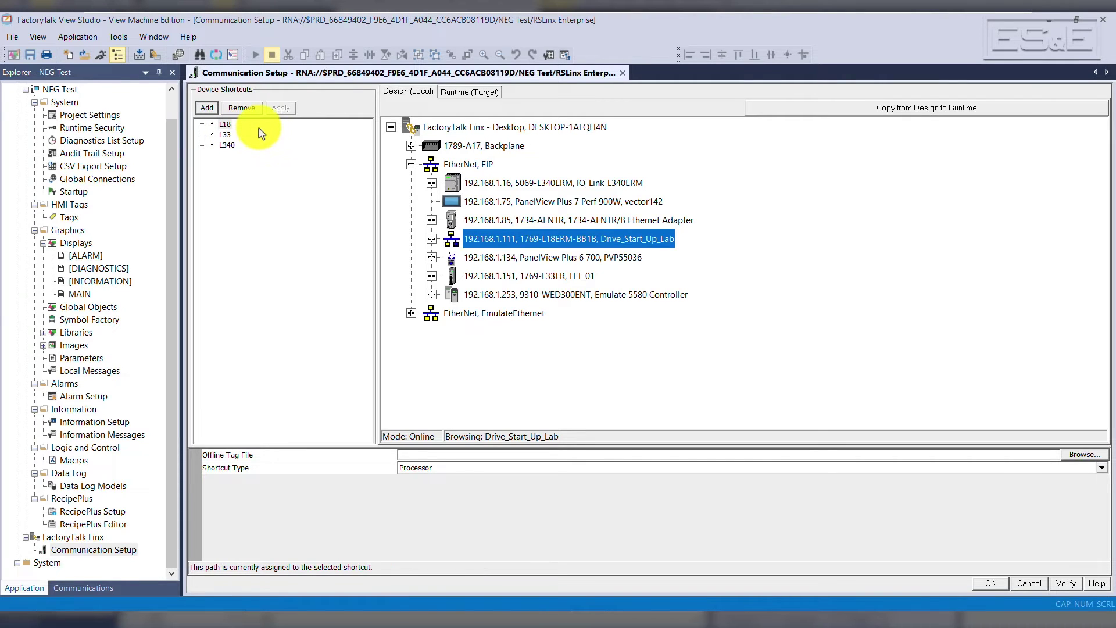
left_click(230, 146)
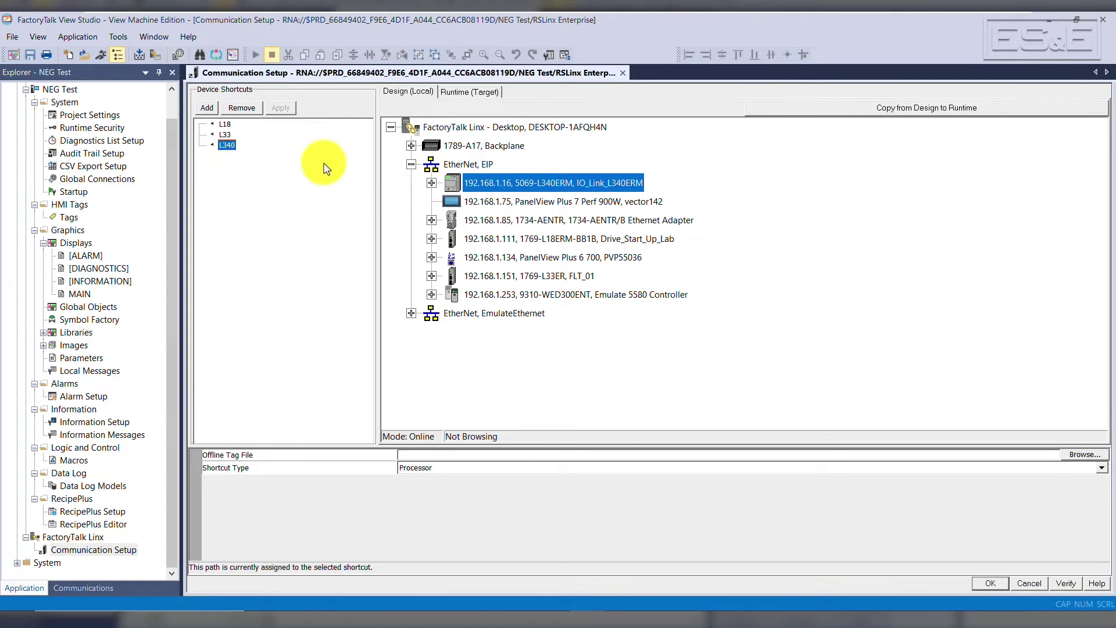
left_click(470, 91)
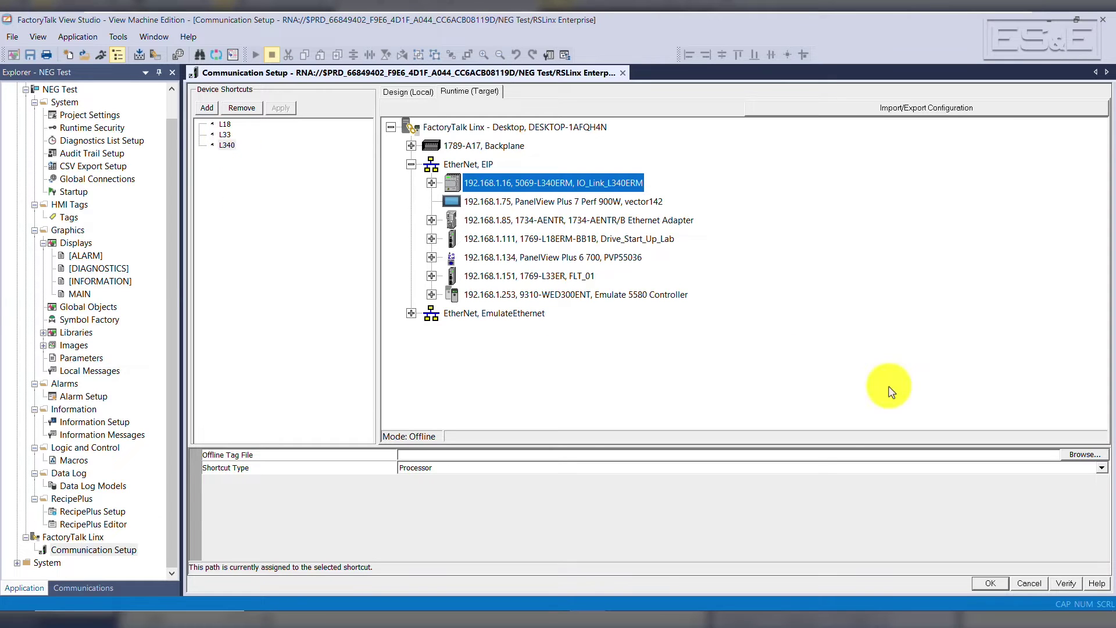
left_click(1028, 582)
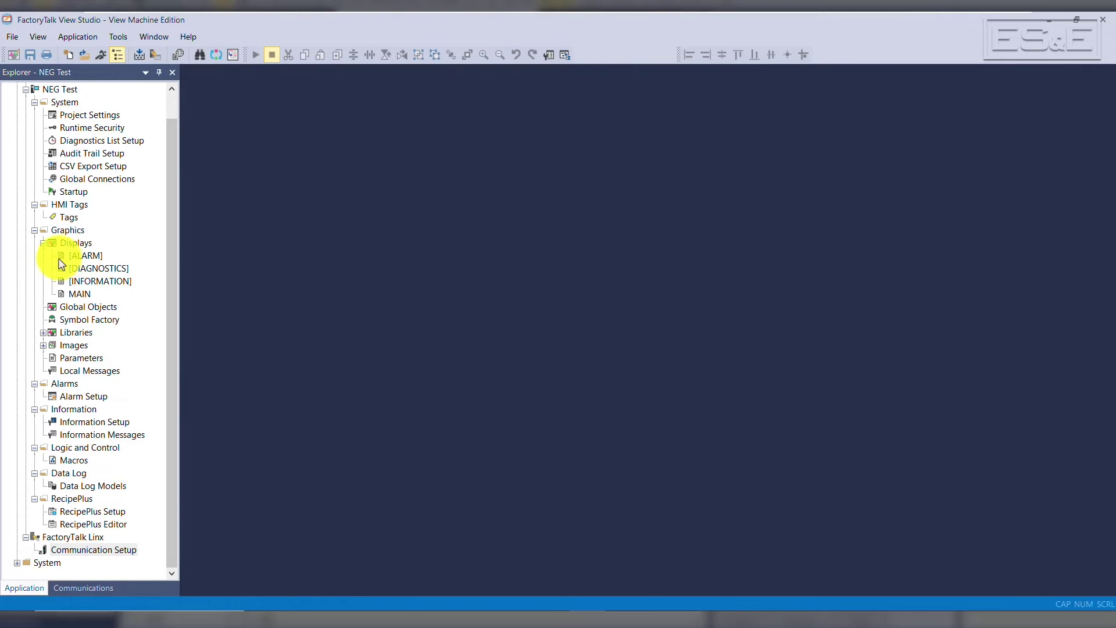
Open the MAIN display from Graphics > Displays for editing.
left_click(74, 297)
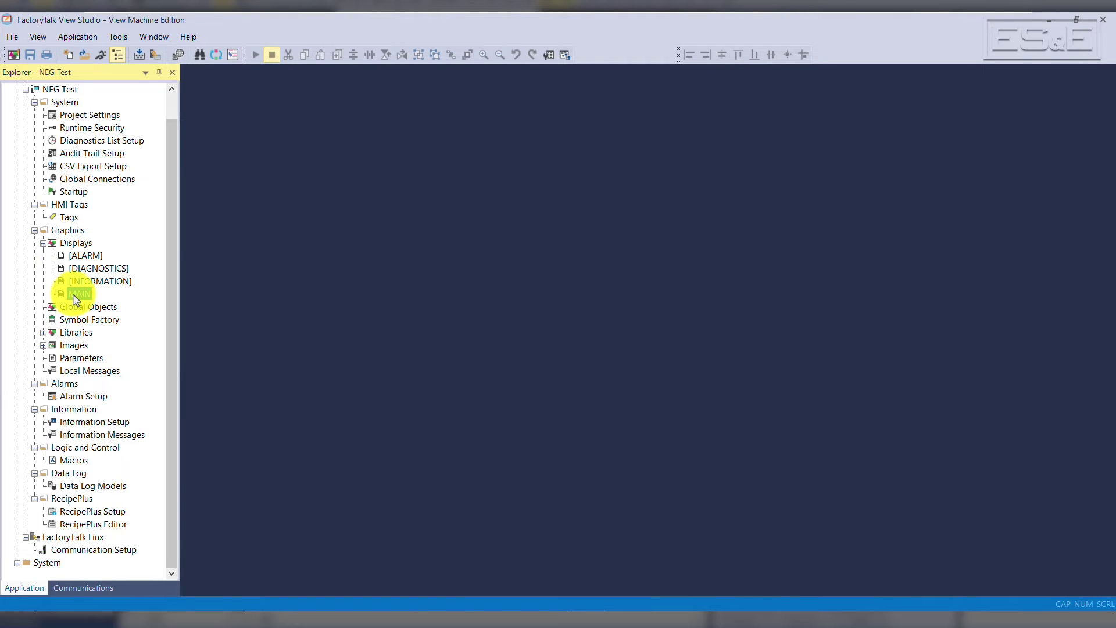
double_click(75, 298)
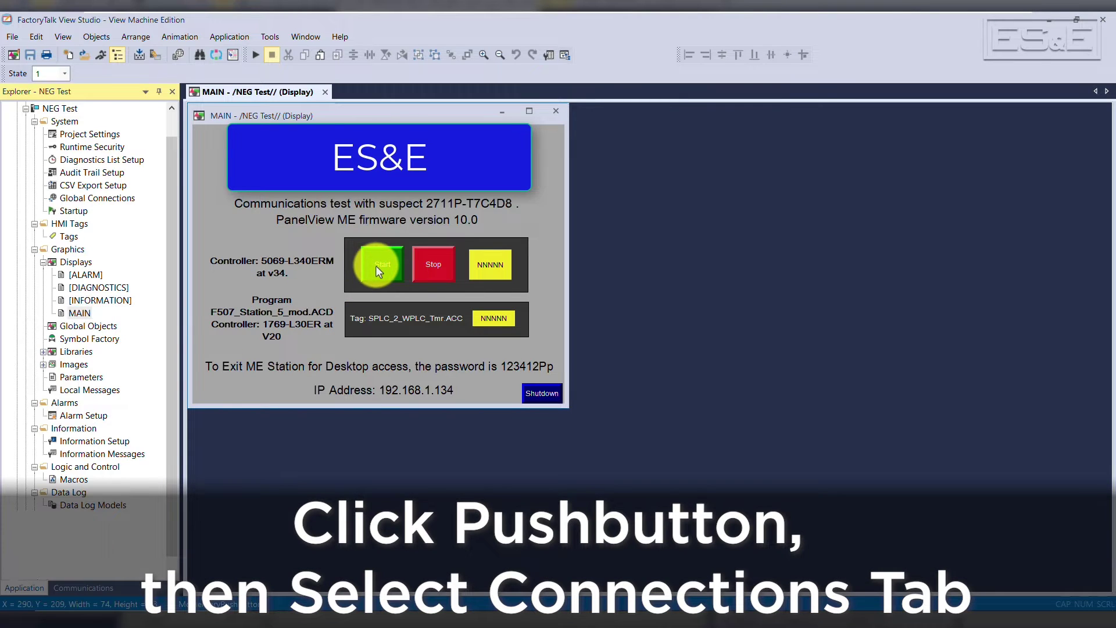
double_click(376, 265)
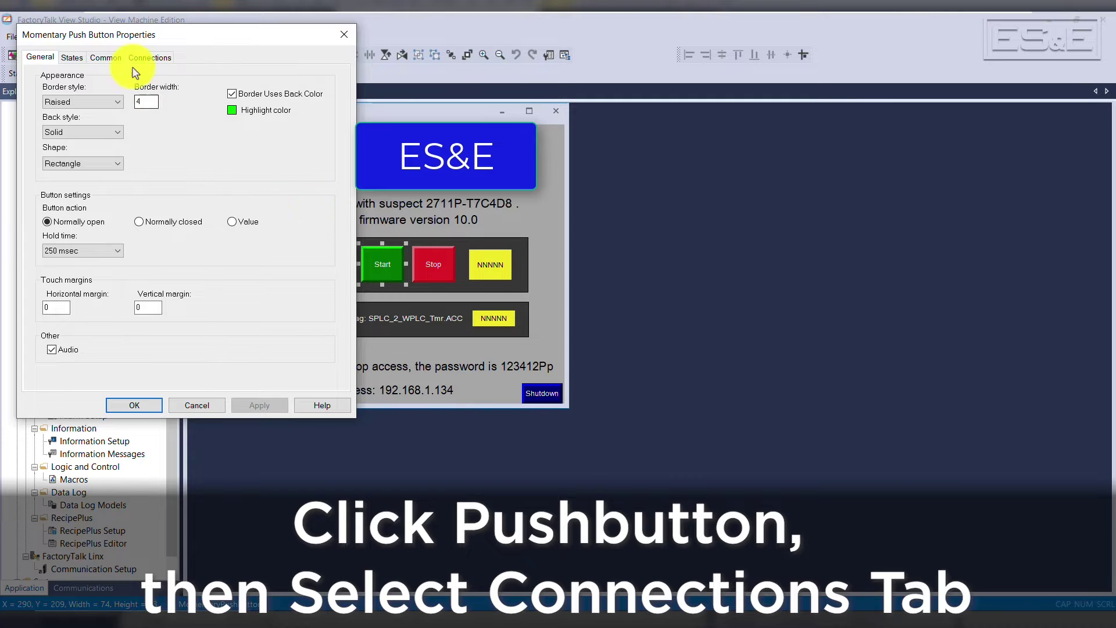
left_click(150, 60)
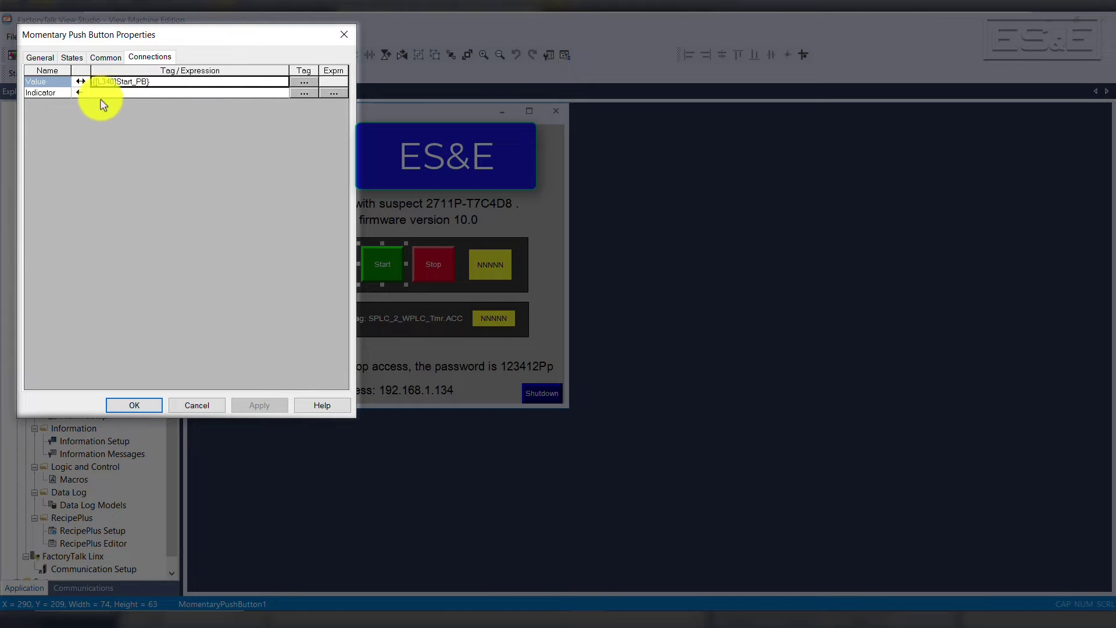
left_click(106, 82)
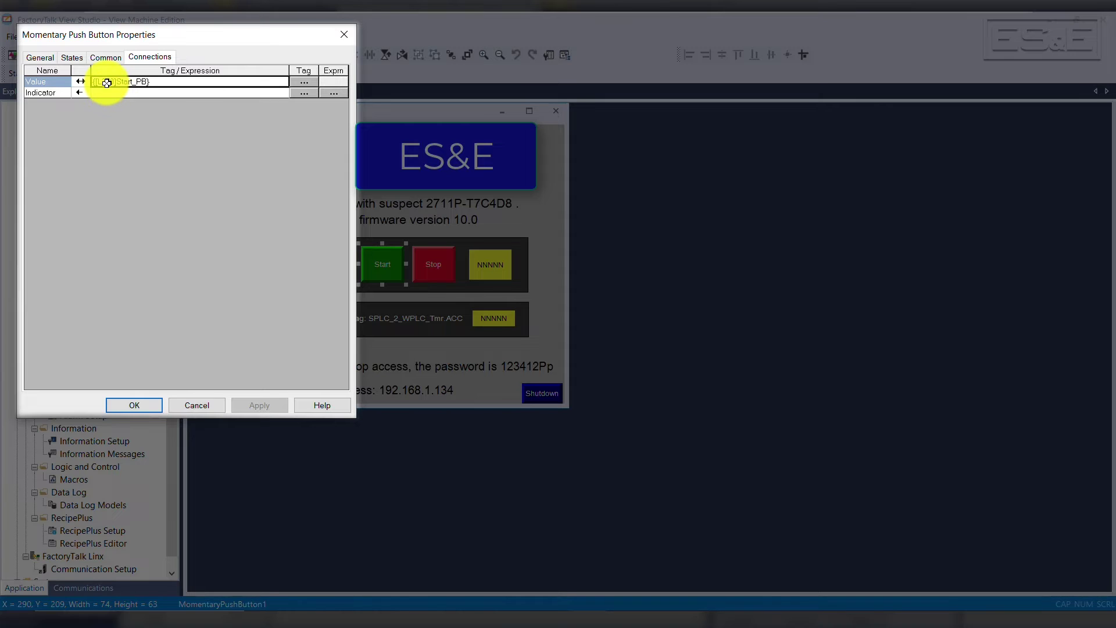
left_click(130, 80)
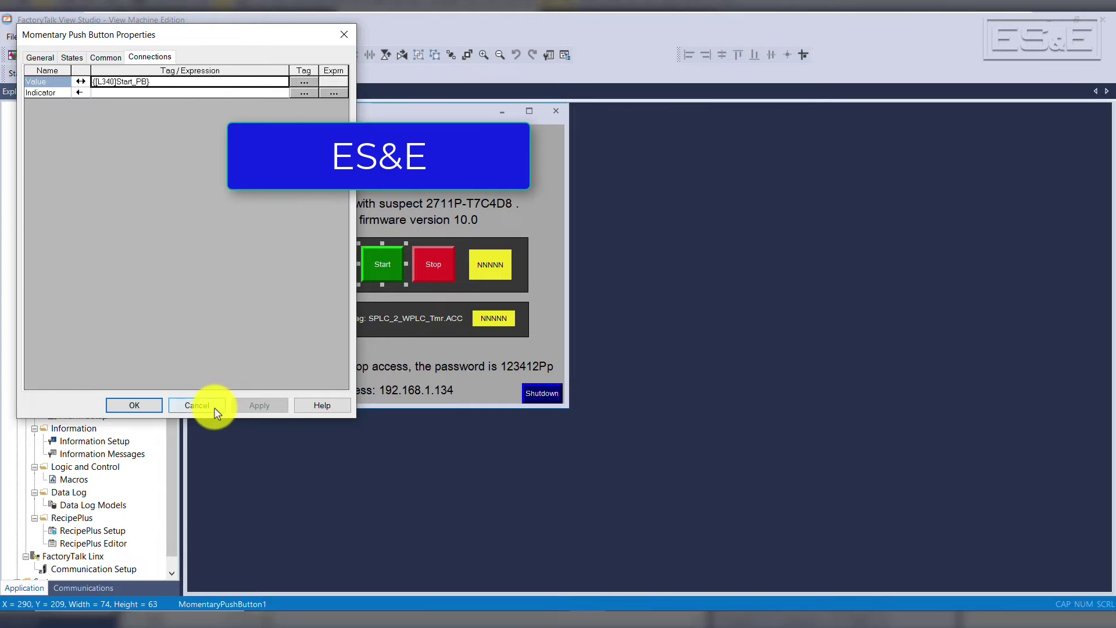
left_click(214, 405)
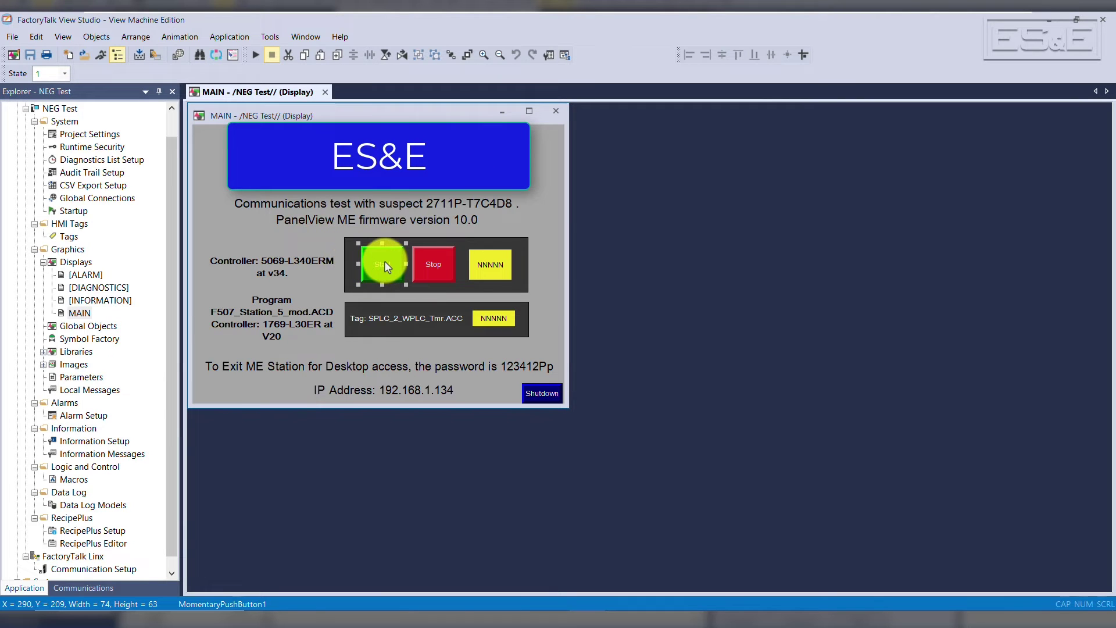
left_click(62, 236)
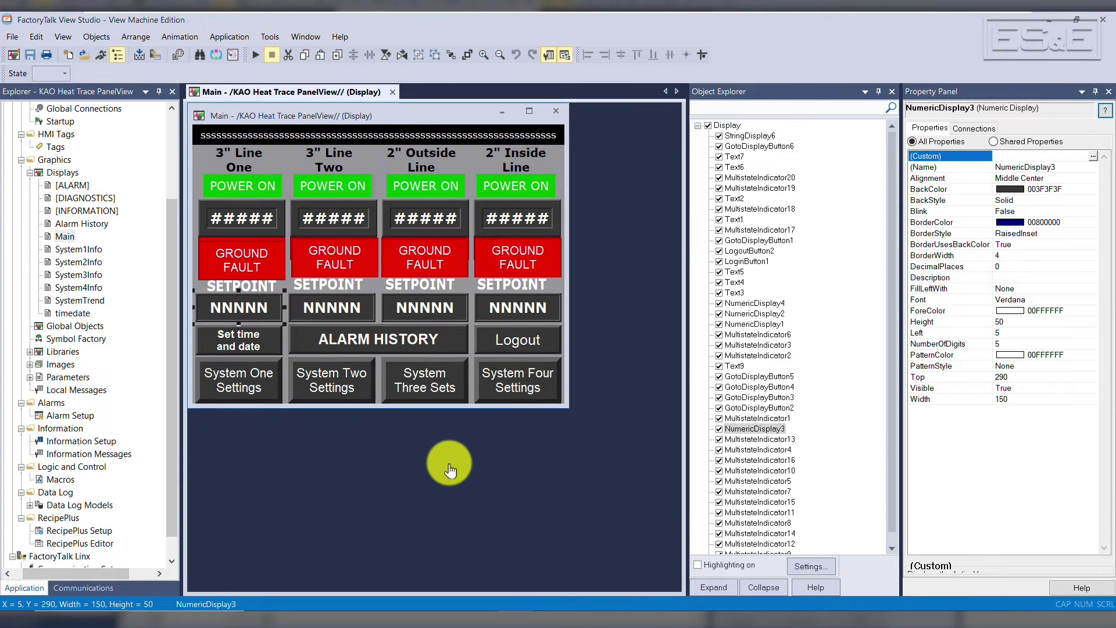
Check the first SETPOINT display's value connection (SystemOne\SetPoint1) and close its properties unchanged.
double_click(240, 309)
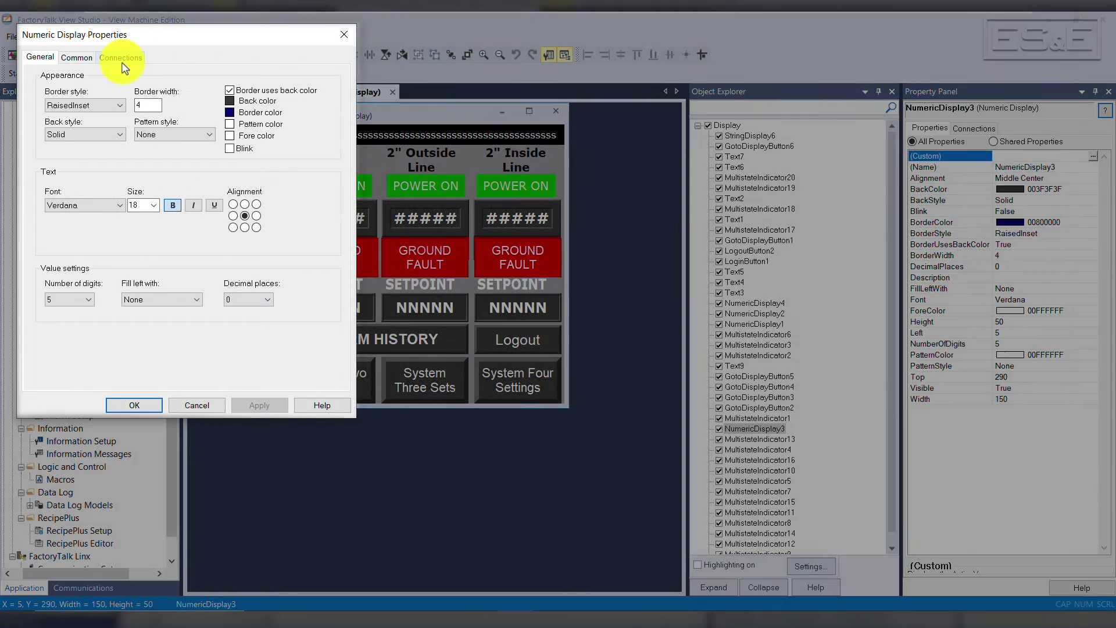
left_click(121, 58)
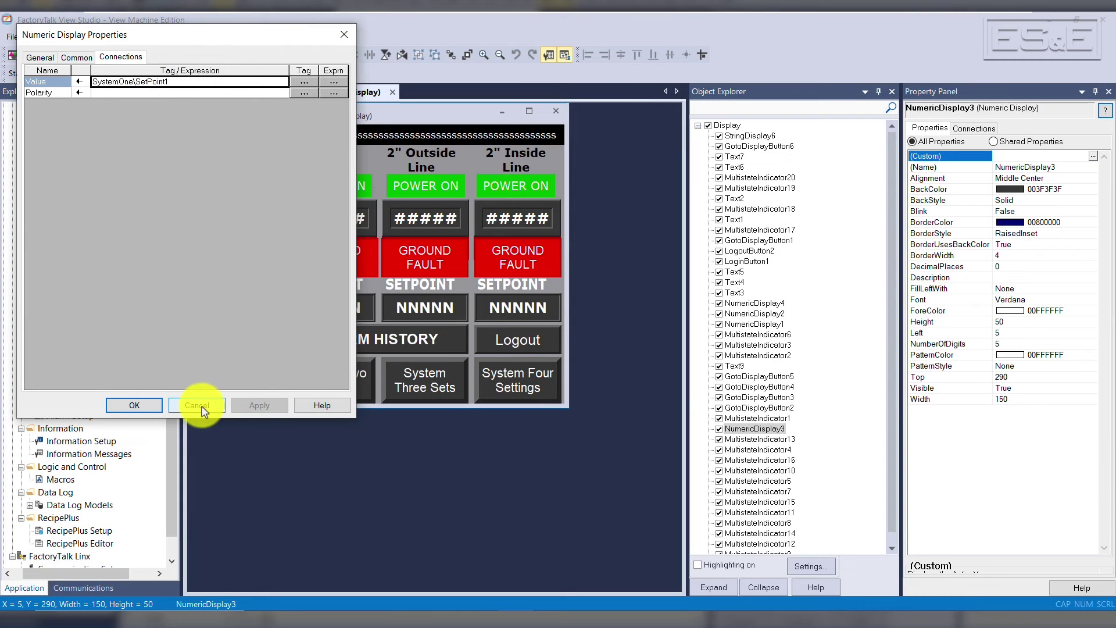
left_click(202, 406)
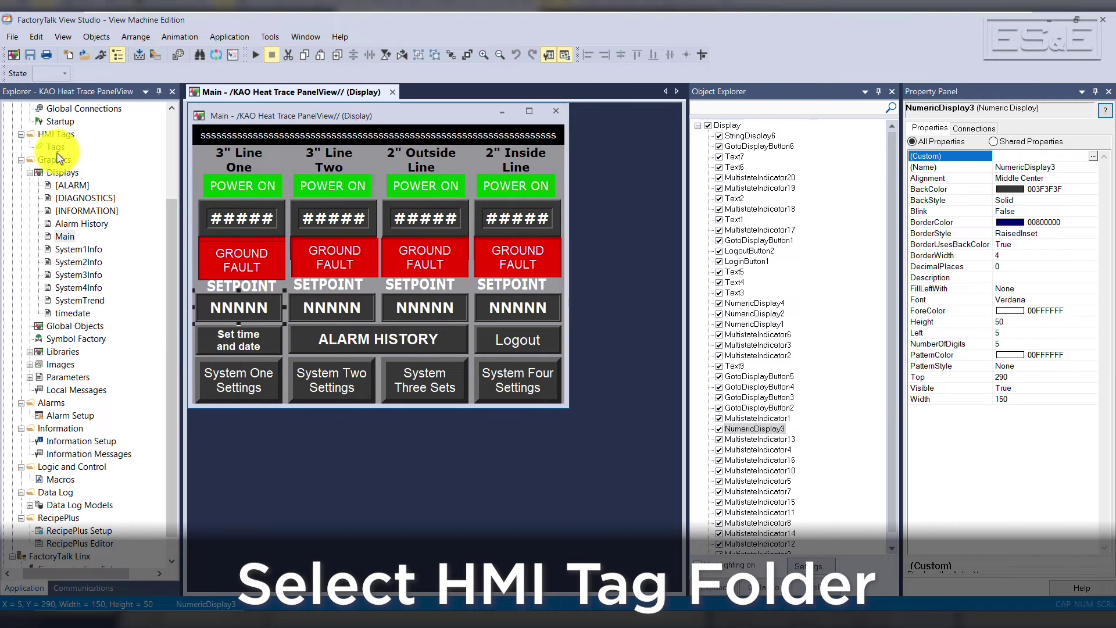
Open the HMI Tags editor maximized and list the SystemOne folder's tags with their device addresses.
left_click(55, 148)
double_click(57, 149)
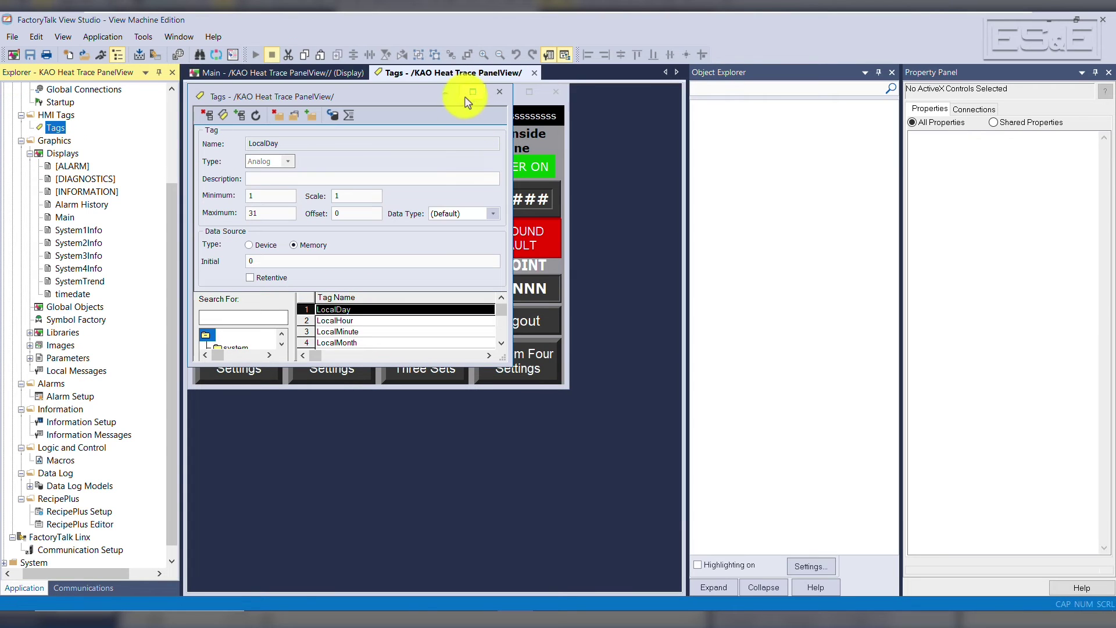
left_click(472, 92)
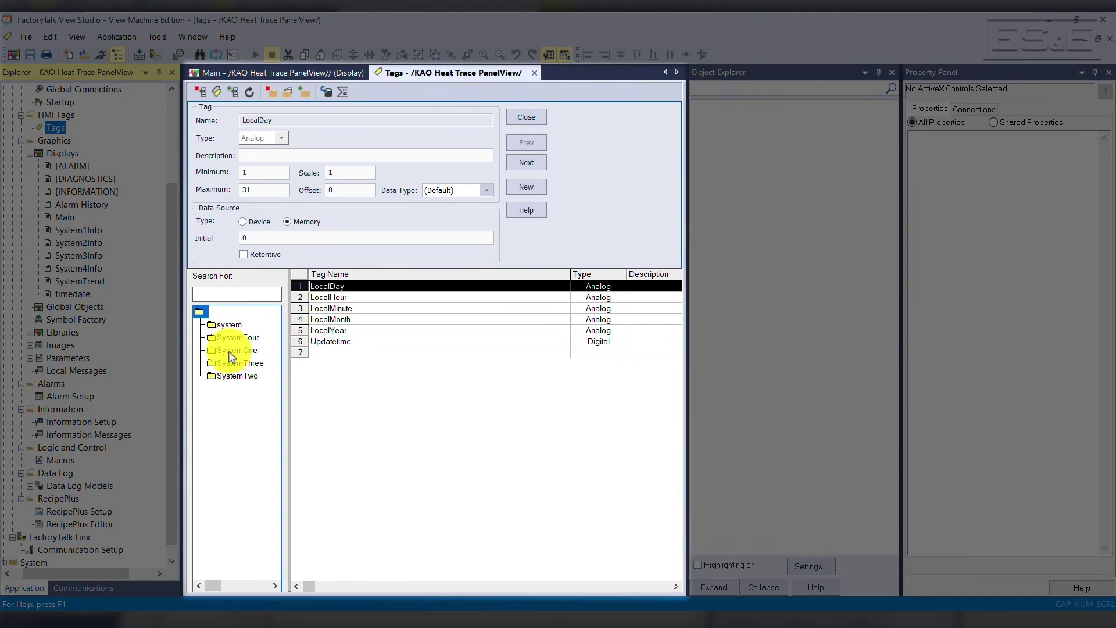
left_click(231, 352)
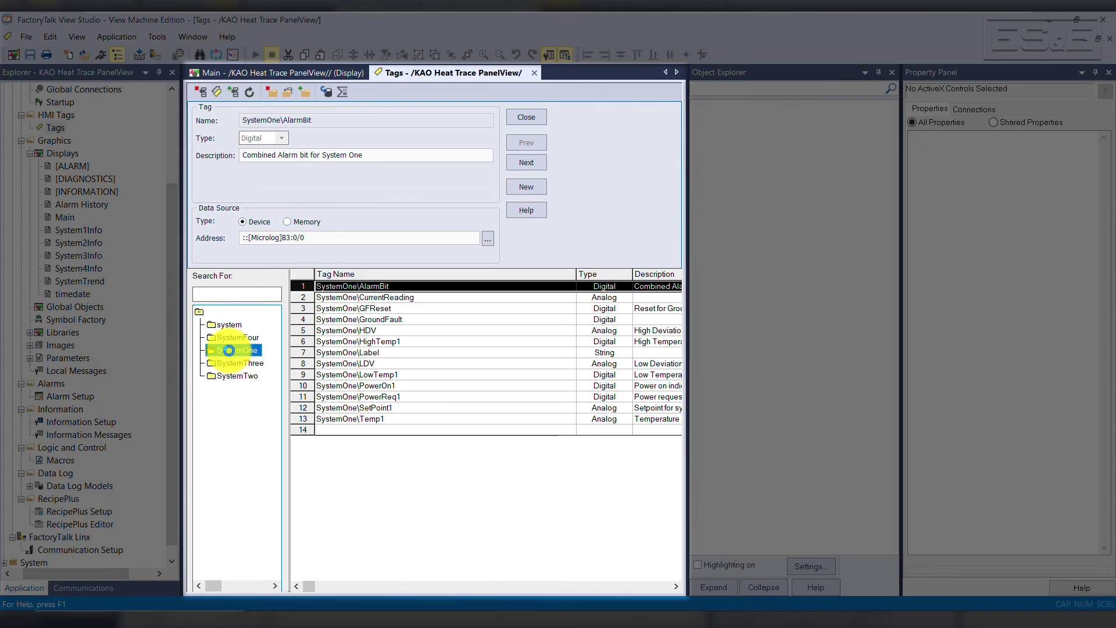